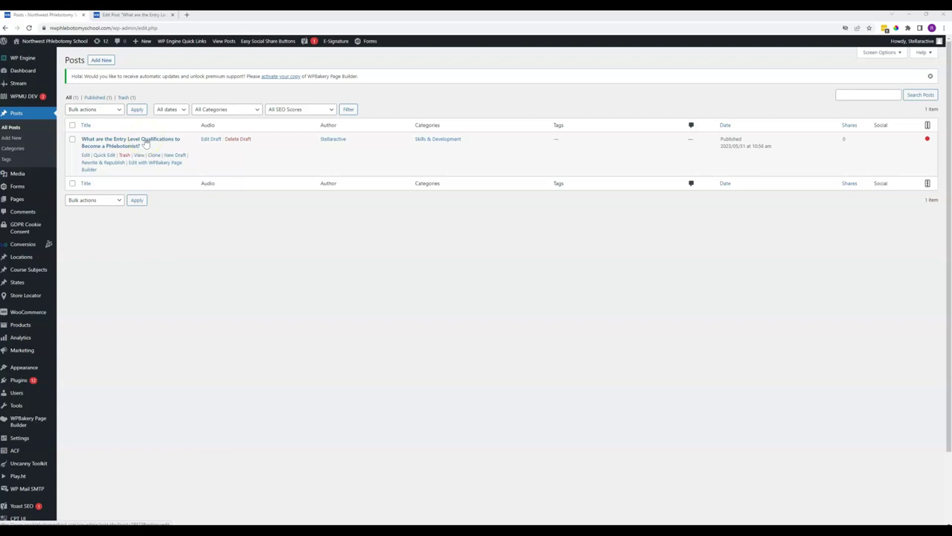
Open the post "What are the Entry Level Qualifications to Become a Phlebotomist?" for editing and compare its title with the published page.
click(146, 143)
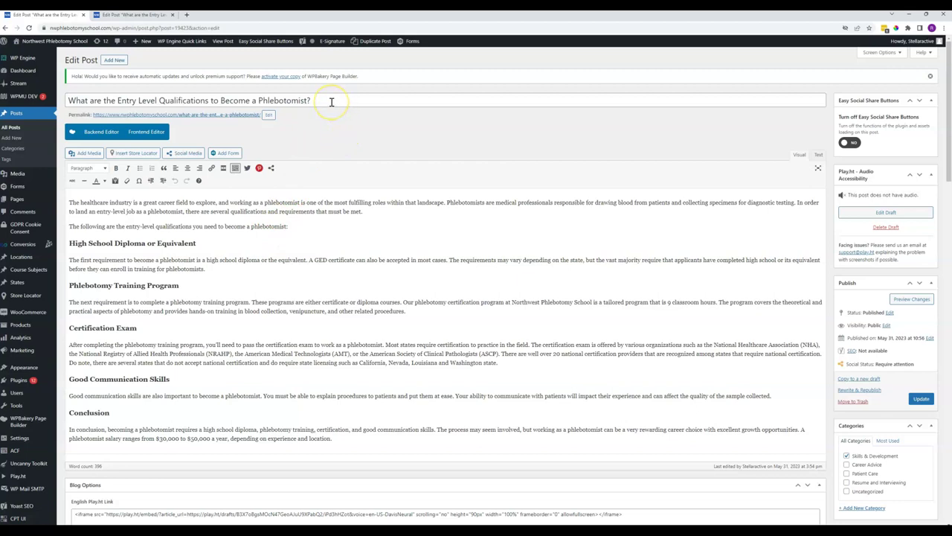
drag(332, 101, 70, 98)
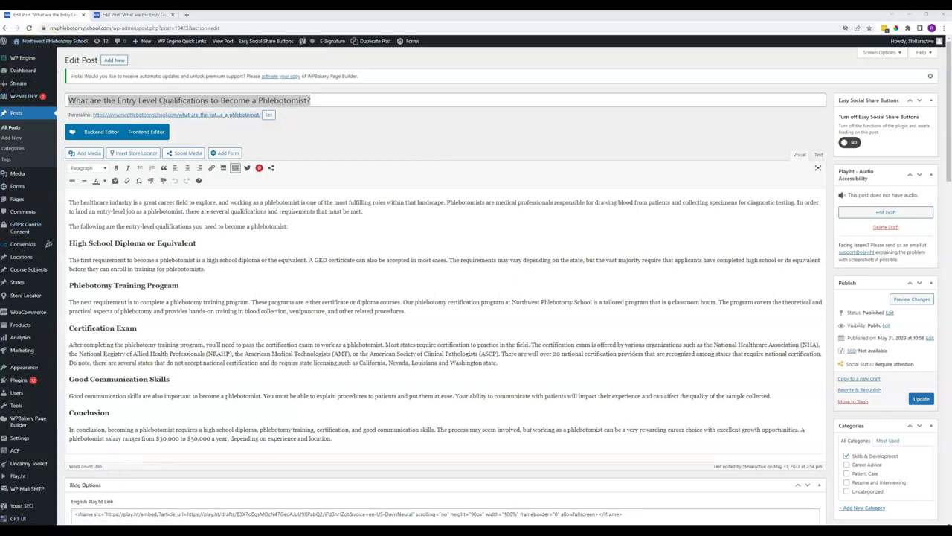
key(alt+Tab)
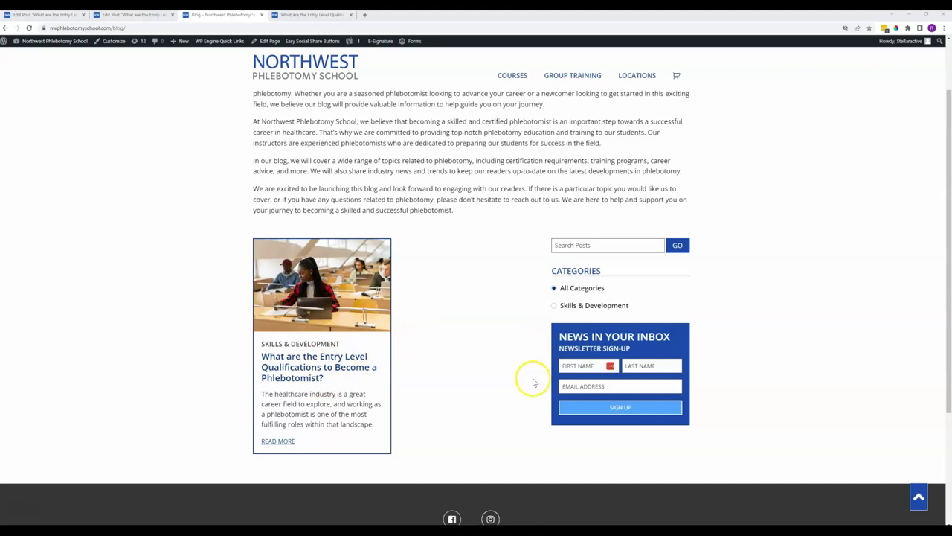
click(320, 15)
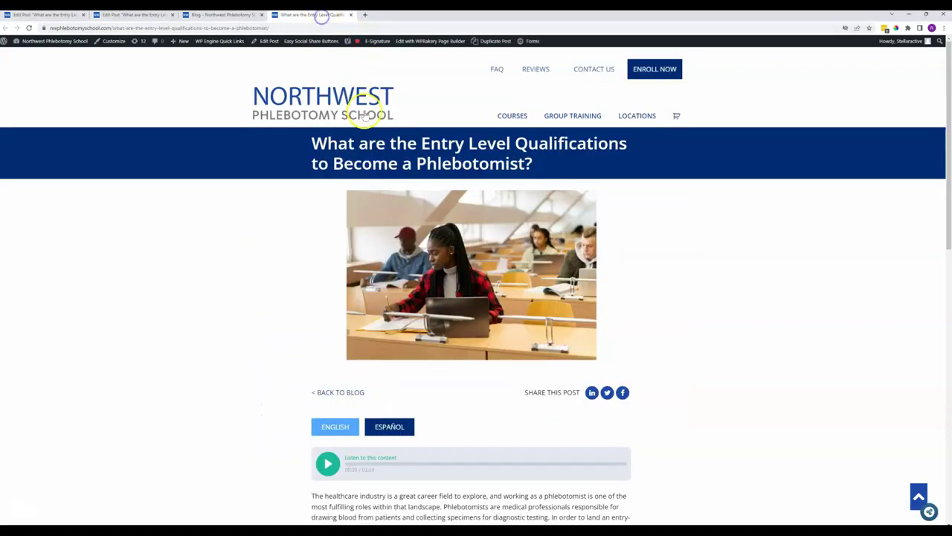
drag(313, 143, 525, 165)
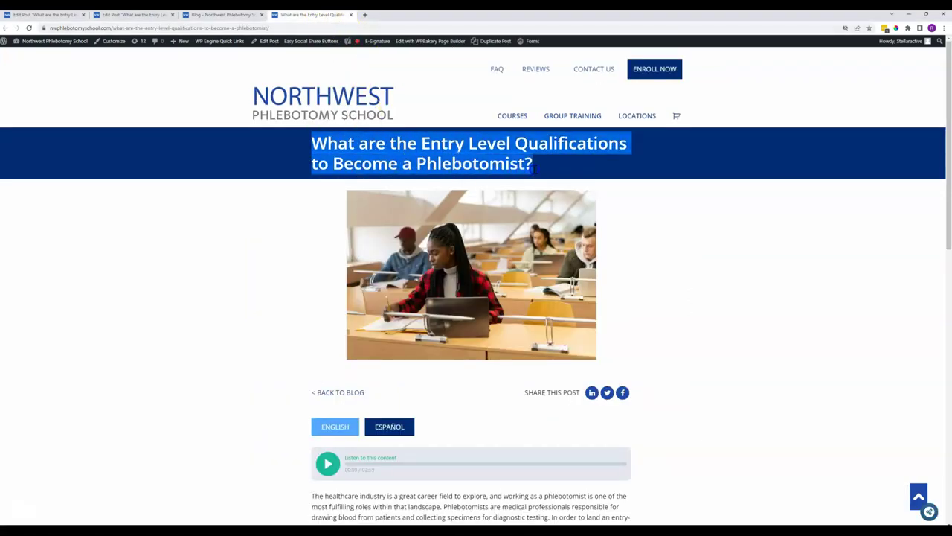
click(698, 255)
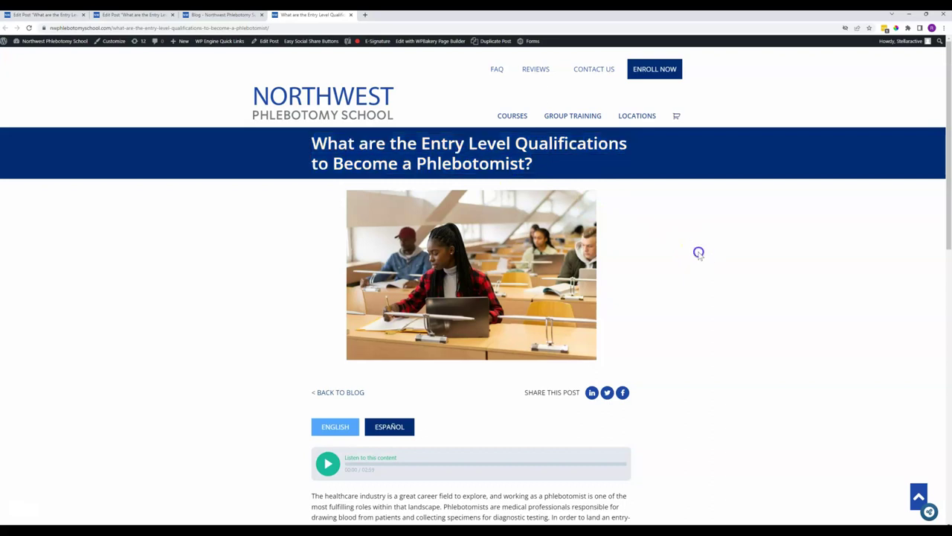
Go back to the list of all posts and bring up the entry-level qualifications post in the editor.
click(38, 15)
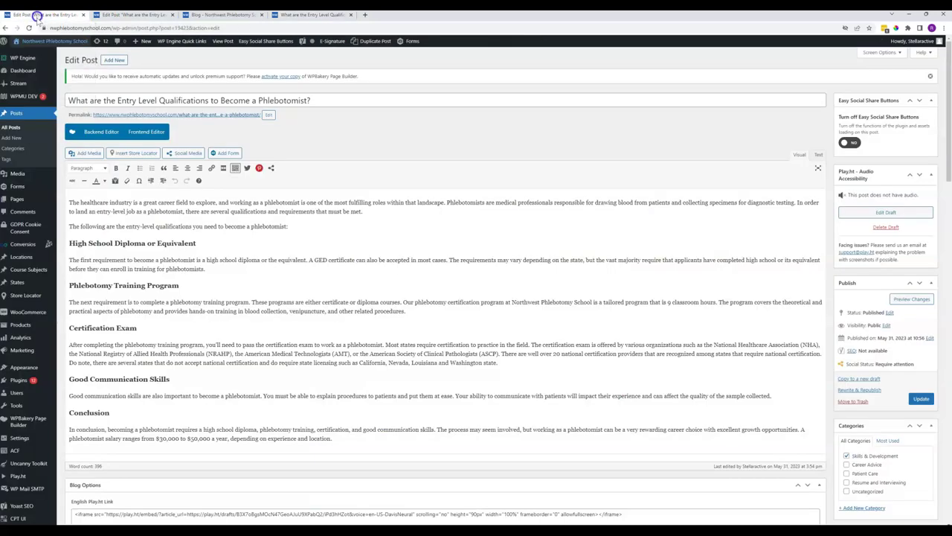
click(21, 115)
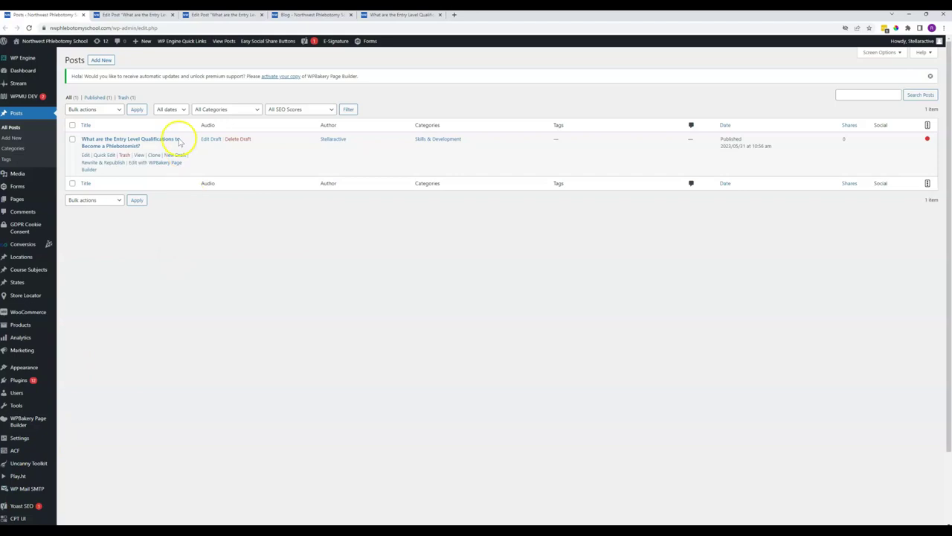
click(137, 15)
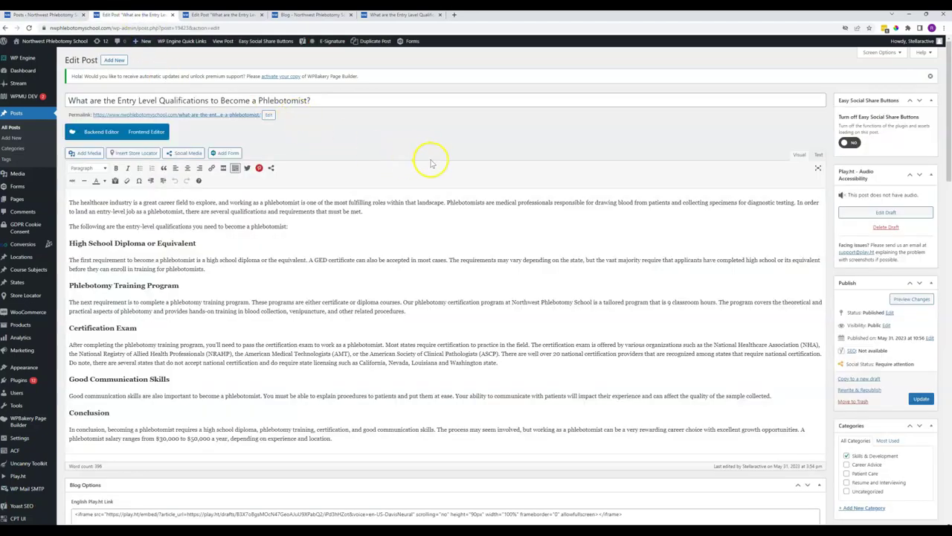
Format the "High School Diploma or Equivalent" line as Heading 2.
scroll(441, 192, down, 1)
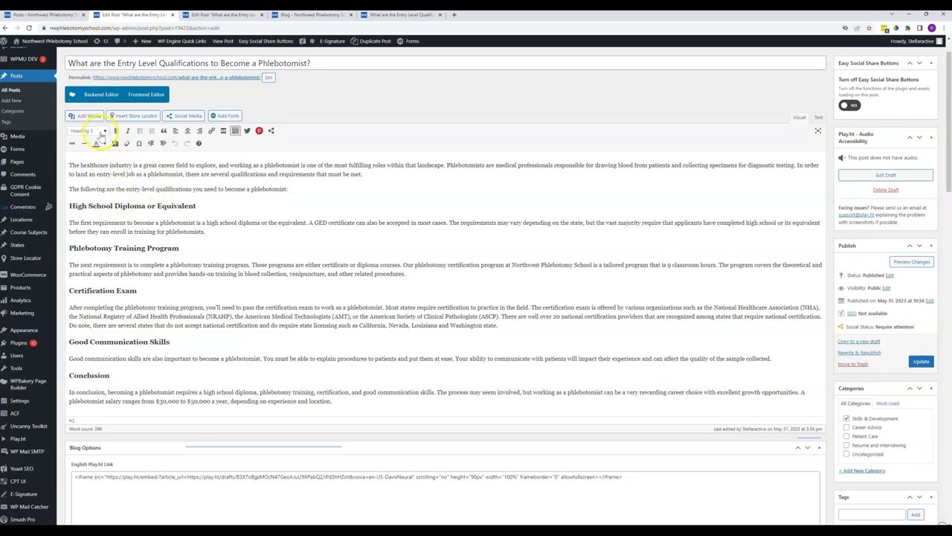
click(104, 131)
click(107, 174)
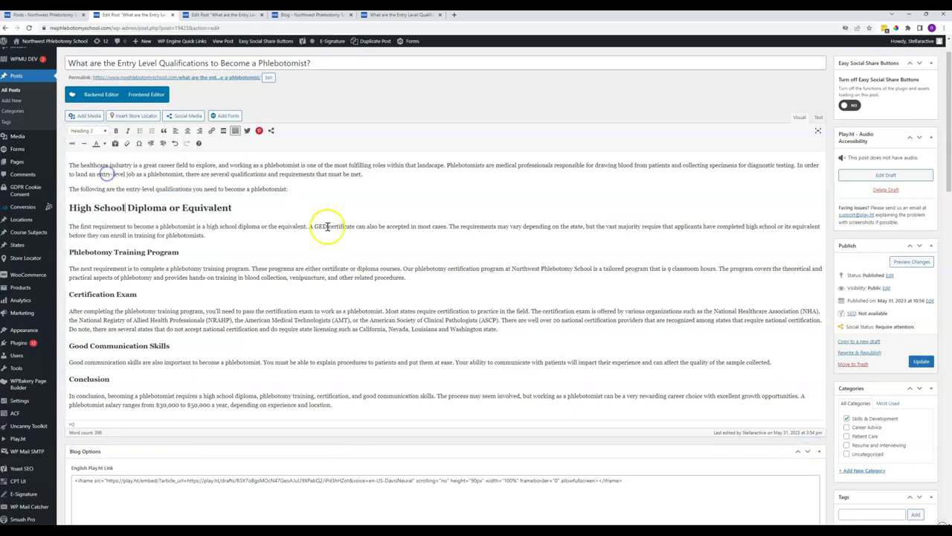
Review the post title and check the heading level of the "Phlebotomy Training Program" line.
scroll(320, 216, up, 1)
triple_click(310, 100)
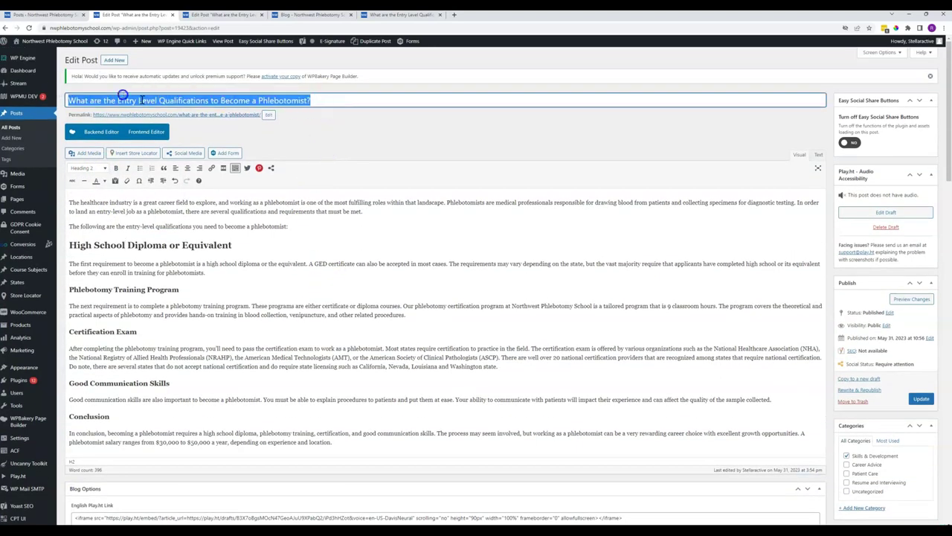
click(305, 103)
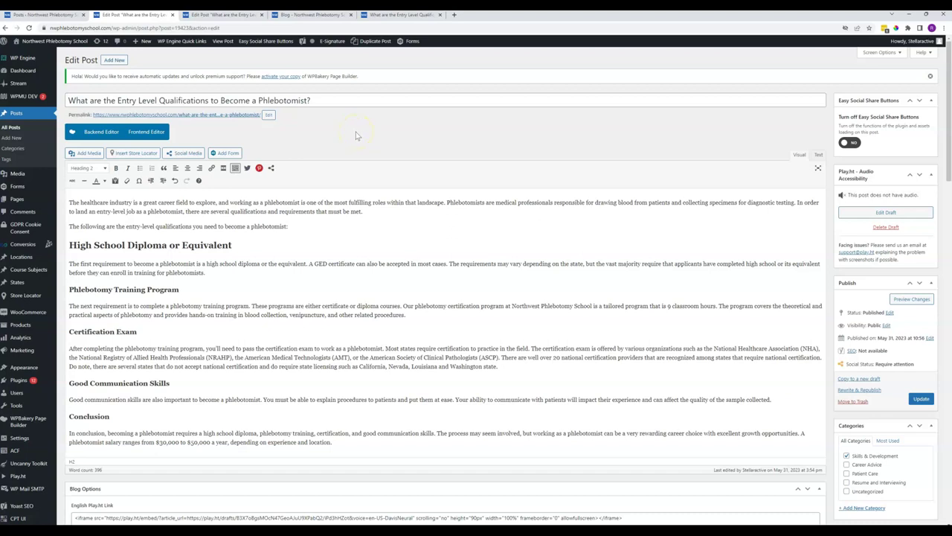
click(324, 94)
scroll(197, 240, down, 1)
click(160, 252)
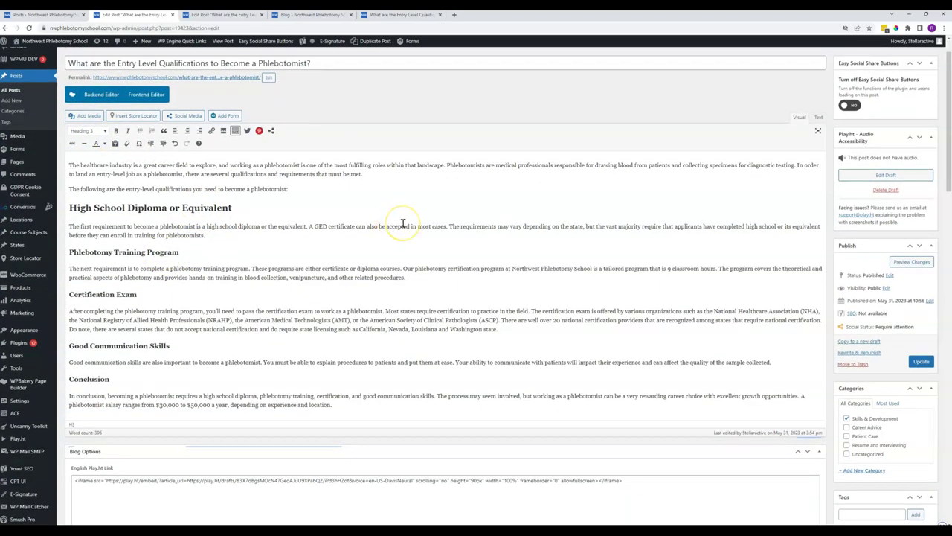
Compare the post's category setting in the editor with the category label and filter on the public blog page.
scroll(403, 223, down, 3)
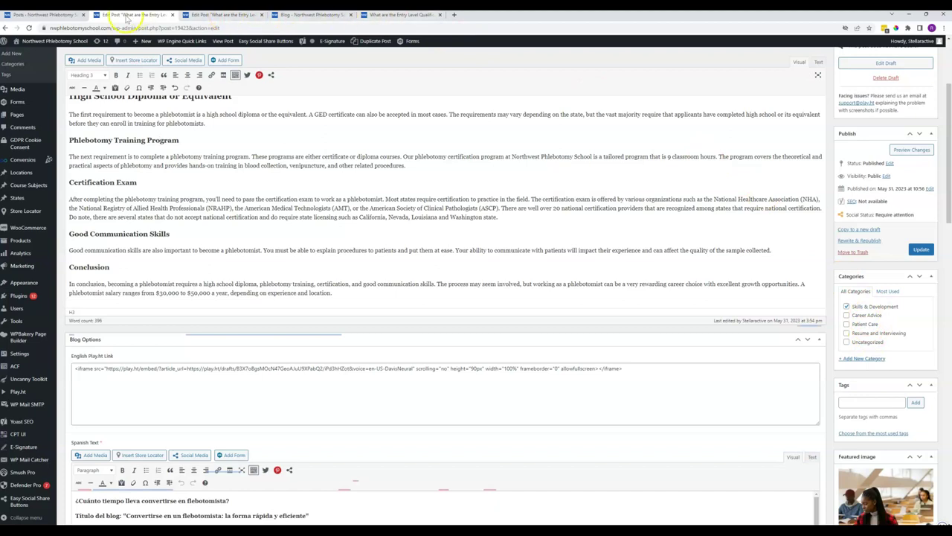
click(394, 15)
click(305, 15)
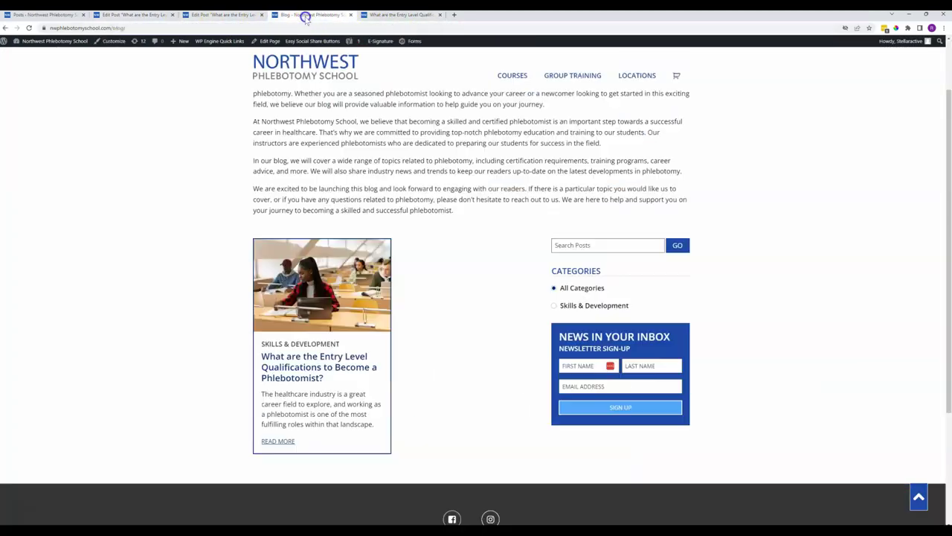
scroll(404, 166, down, 1)
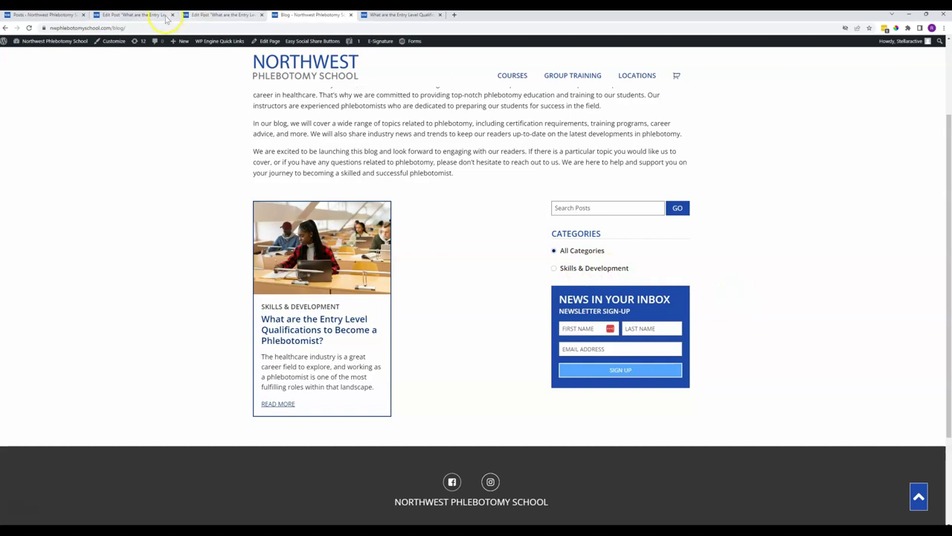
click(141, 15)
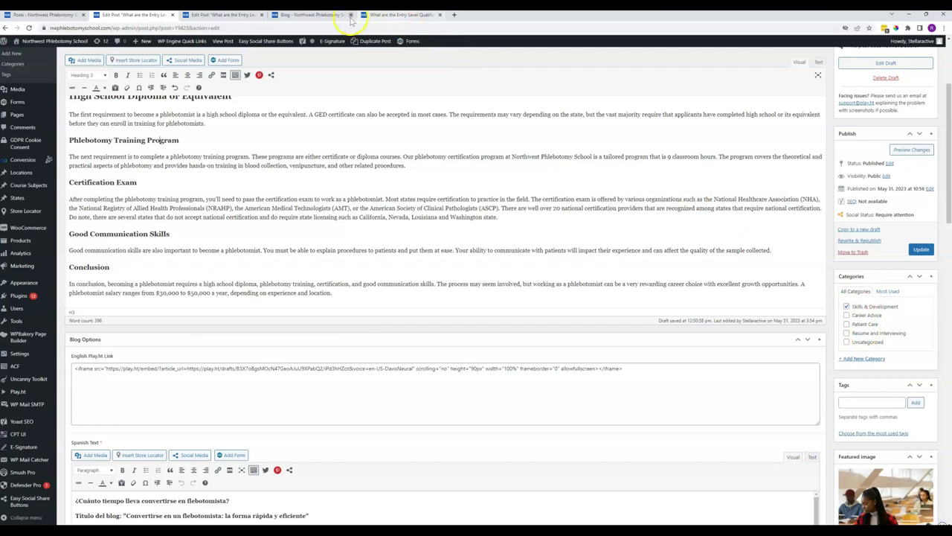
click(308, 15)
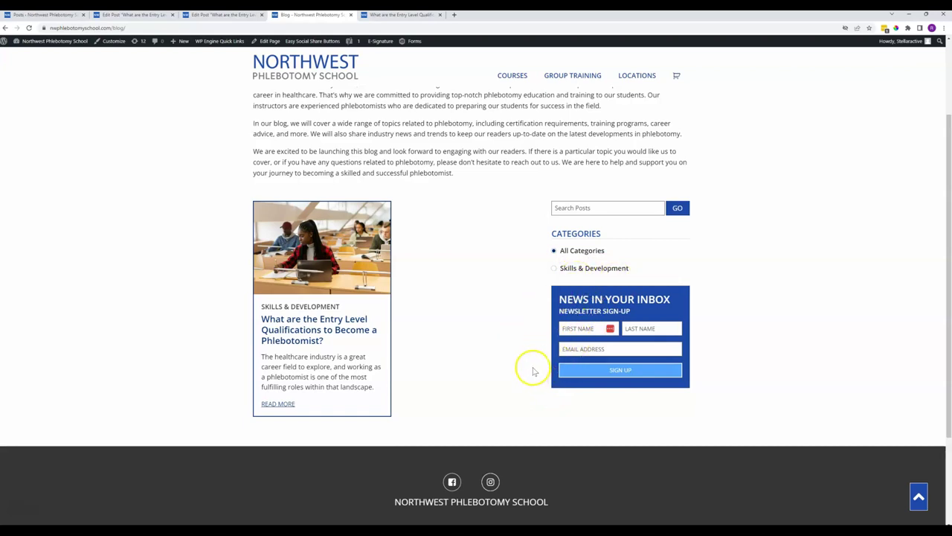
click(132, 15)
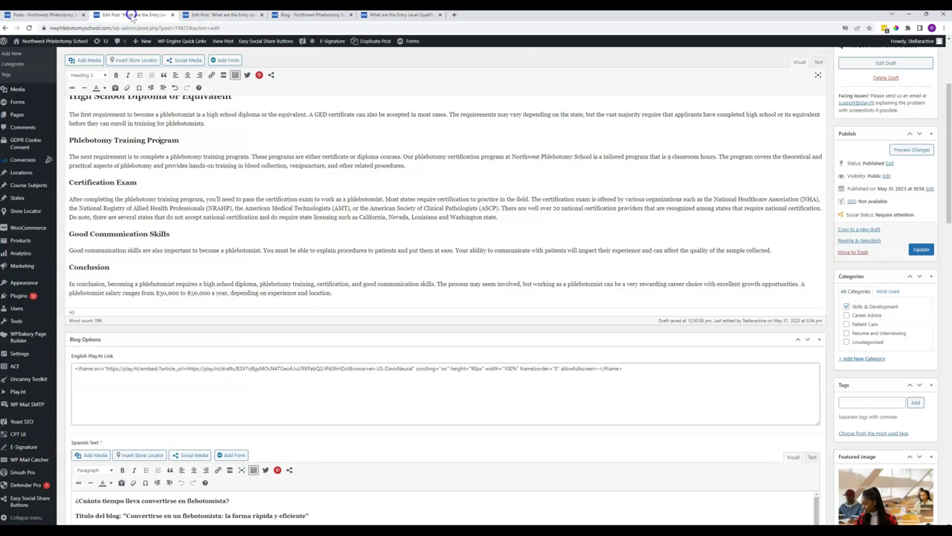
Show the fields for adding a new category and try Patient Care as an additional category for the post.
click(864, 361)
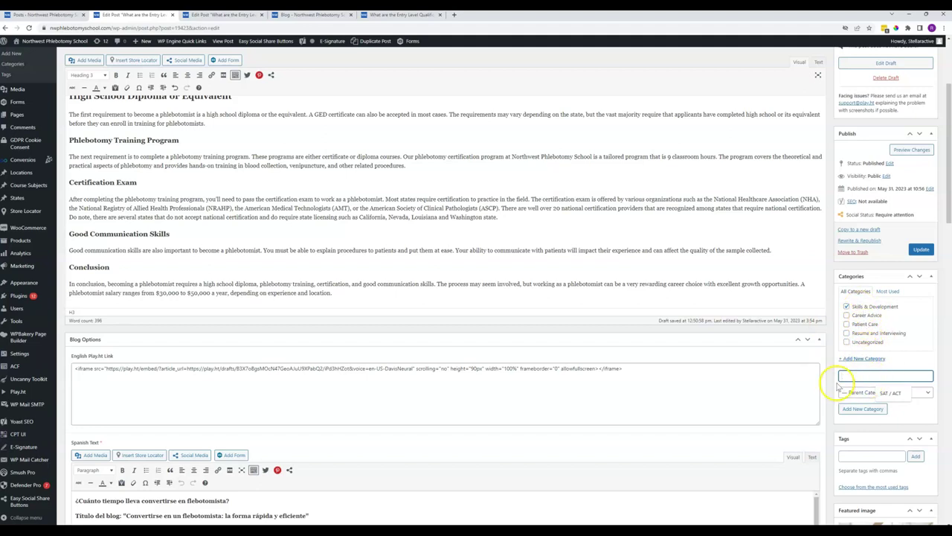
click(848, 324)
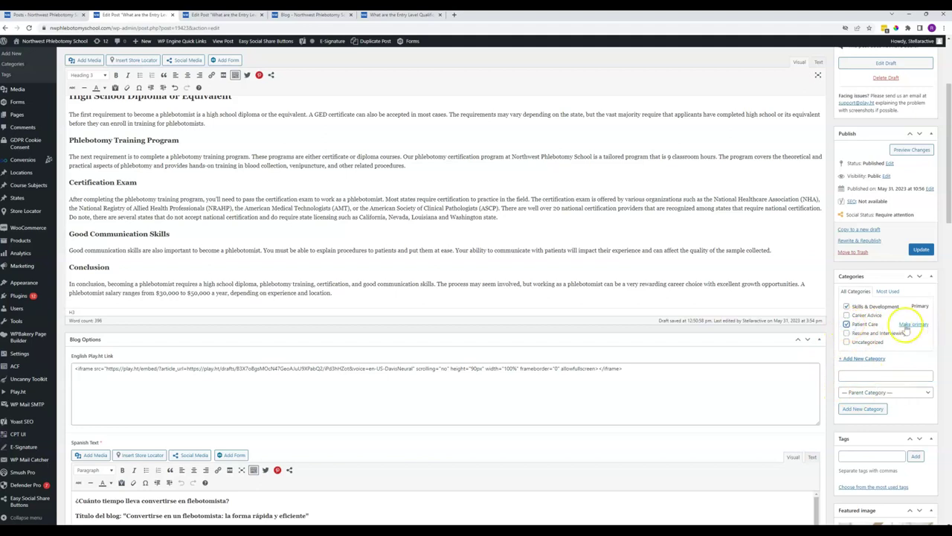
click(847, 325)
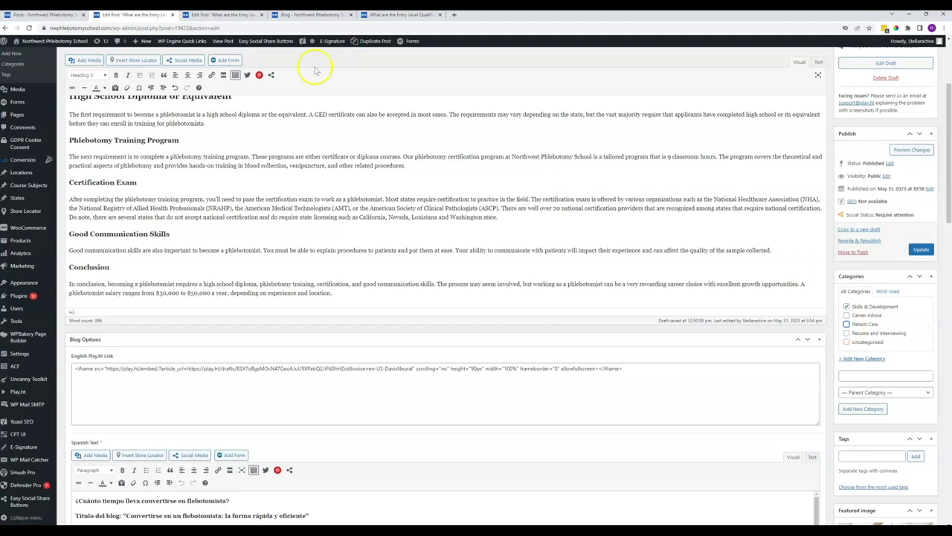
Examine the featured image setting and how the image appears on the blog listing and the published post.
scroll(651, 209, down, 3)
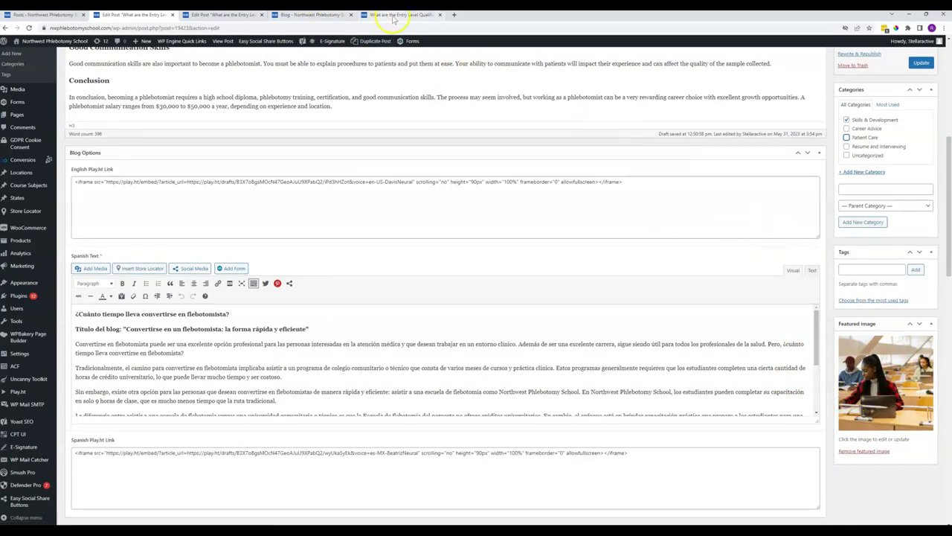
click(307, 15)
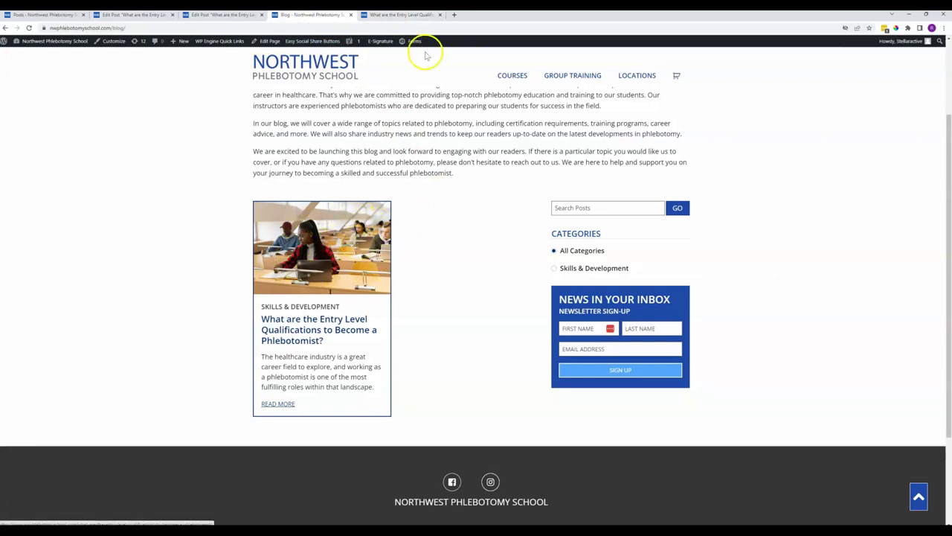
click(404, 15)
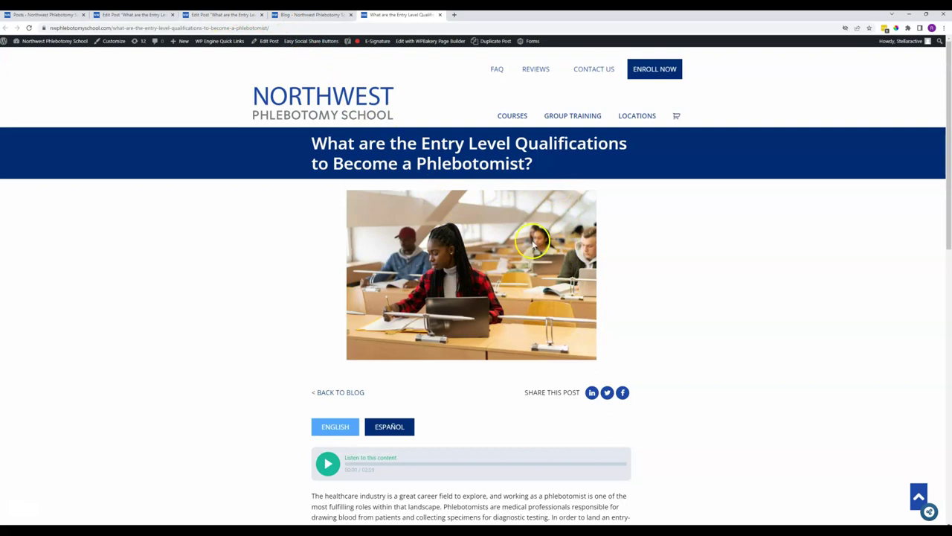
click(289, 15)
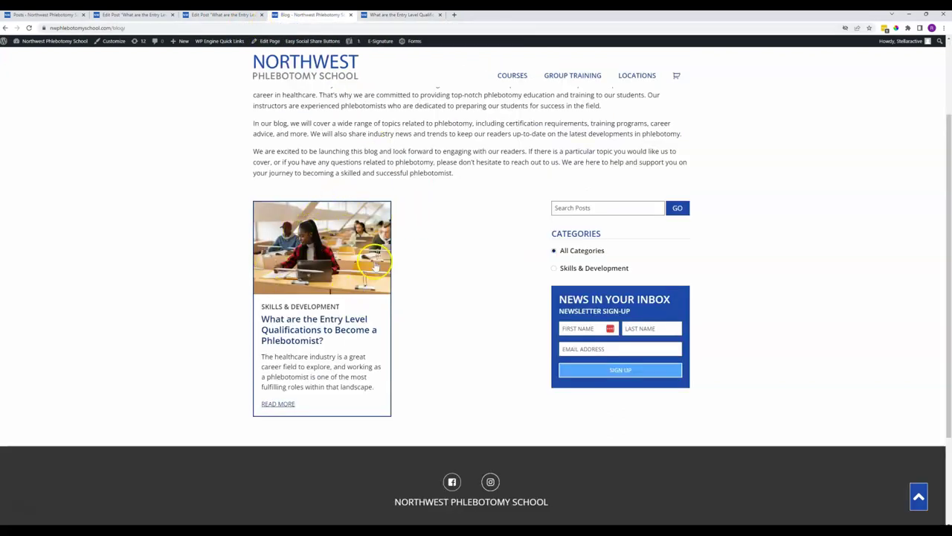
click(385, 16)
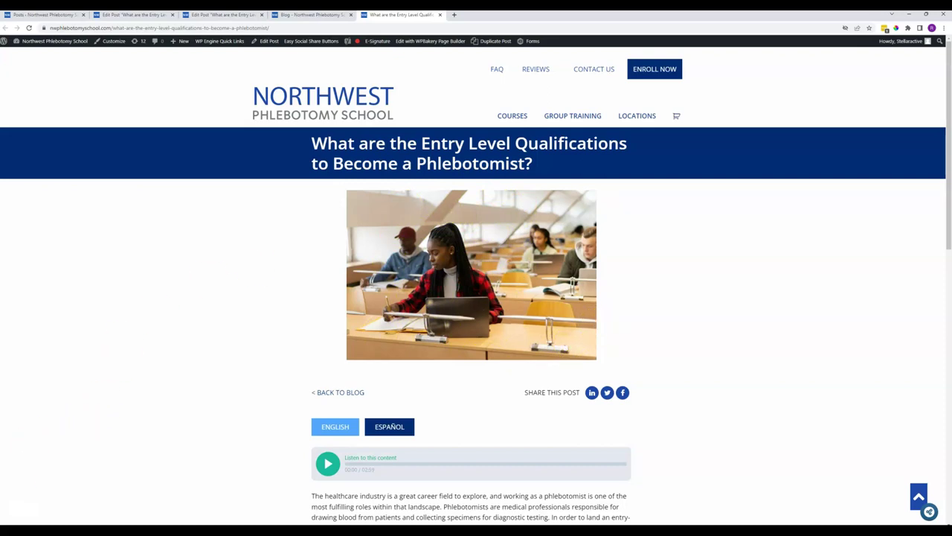
Examine the embed codes in the English Play.ht Link and Spanish Play.ht Link fields under Blog Options.
click(215, 14)
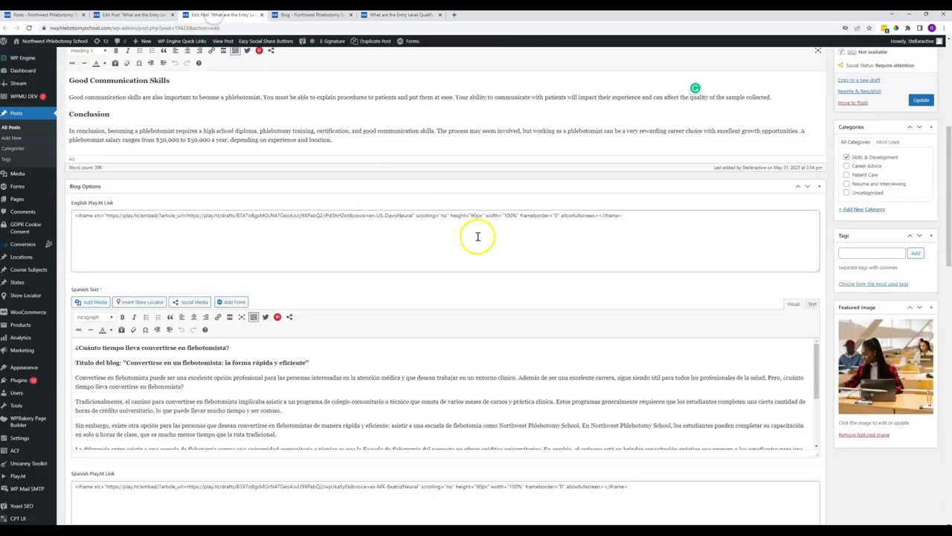
scroll(484, 238, down, 1)
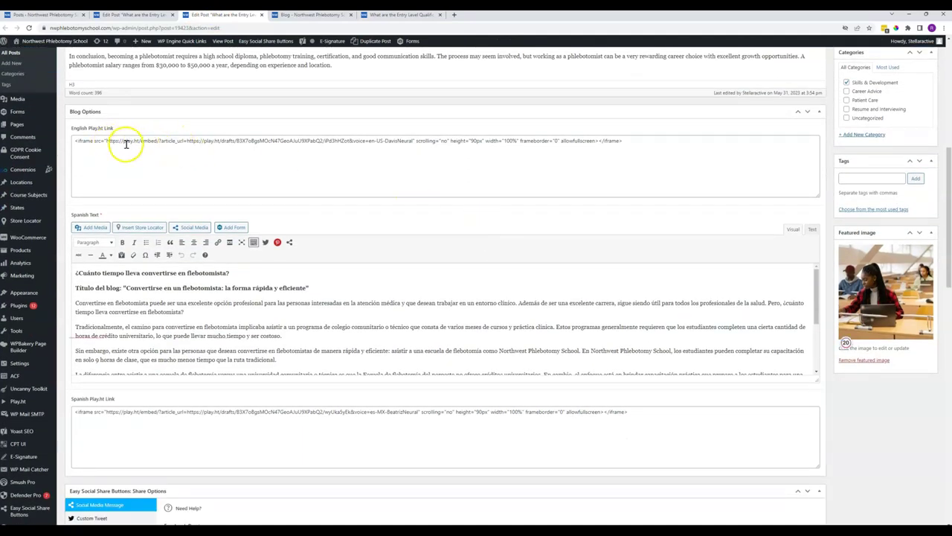
click(129, 141)
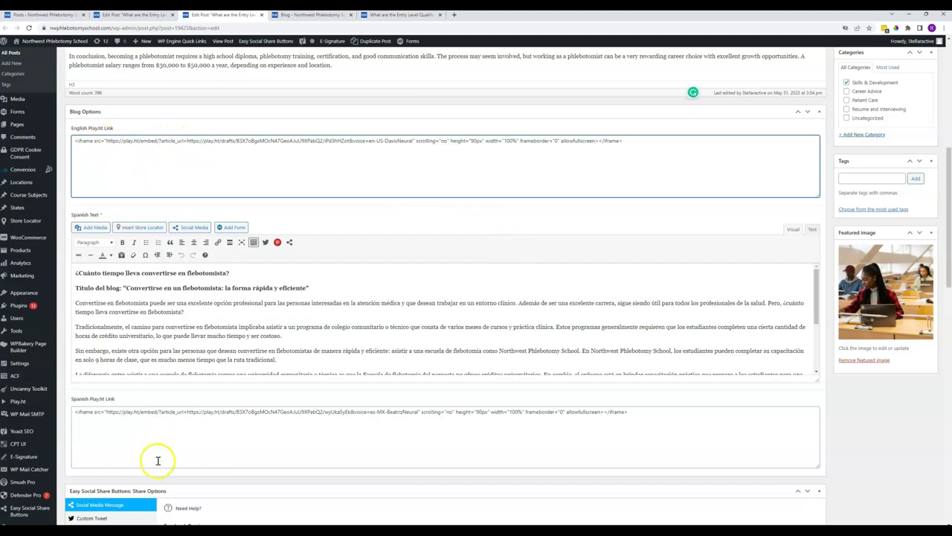
click(160, 413)
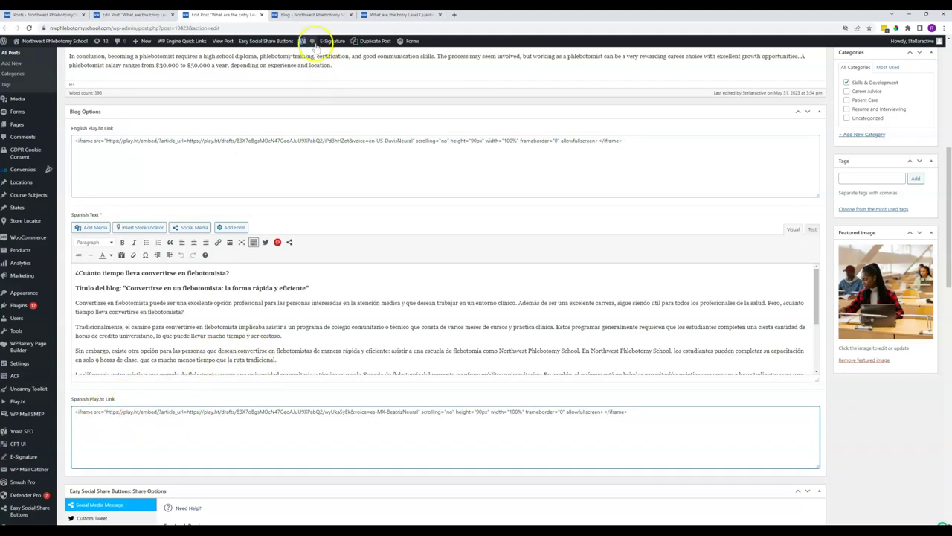
View the audio player on the published post and switch the content to the Español version.
click(387, 14)
scroll(368, 391, down, 1)
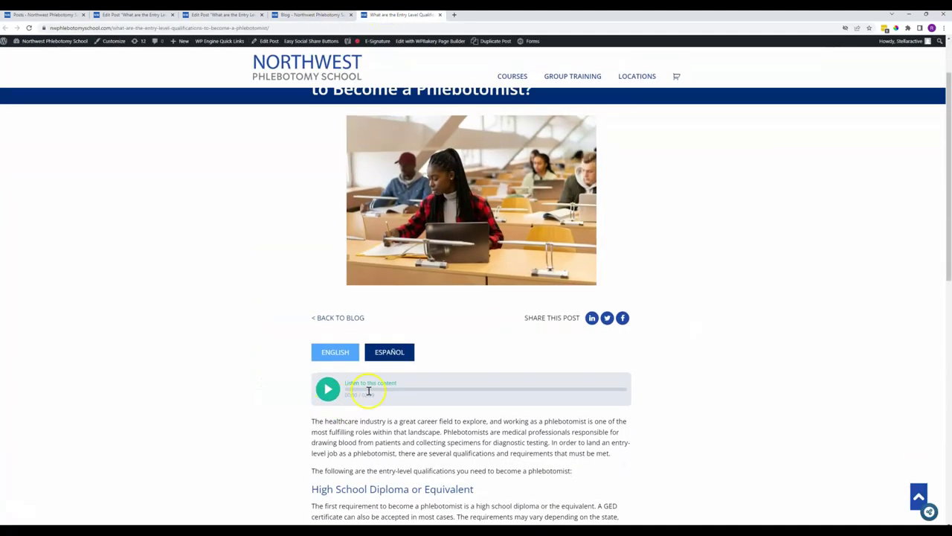
click(387, 343)
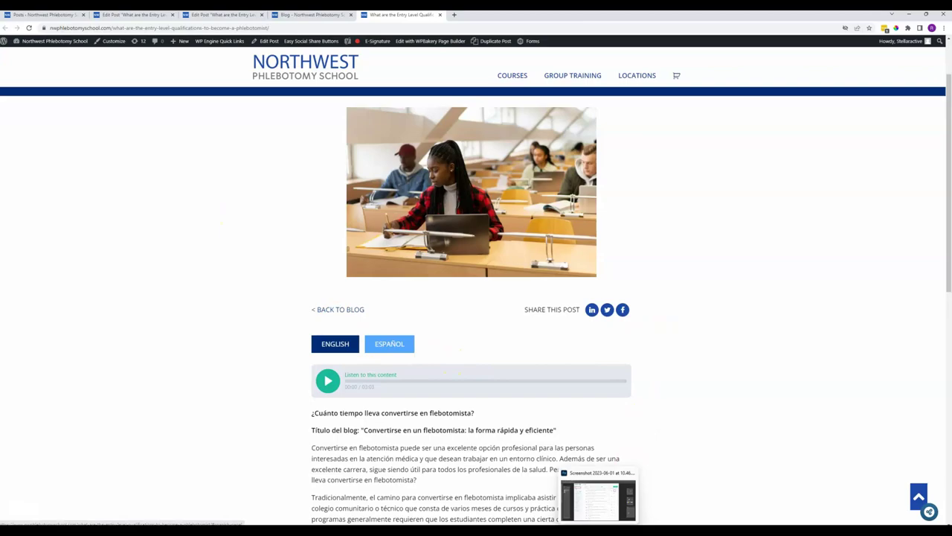
Switch to Photoshop and examine the screenshots of Play.ht's Files list and its Embed File dialog with the iframe snippet.
click(607, 507)
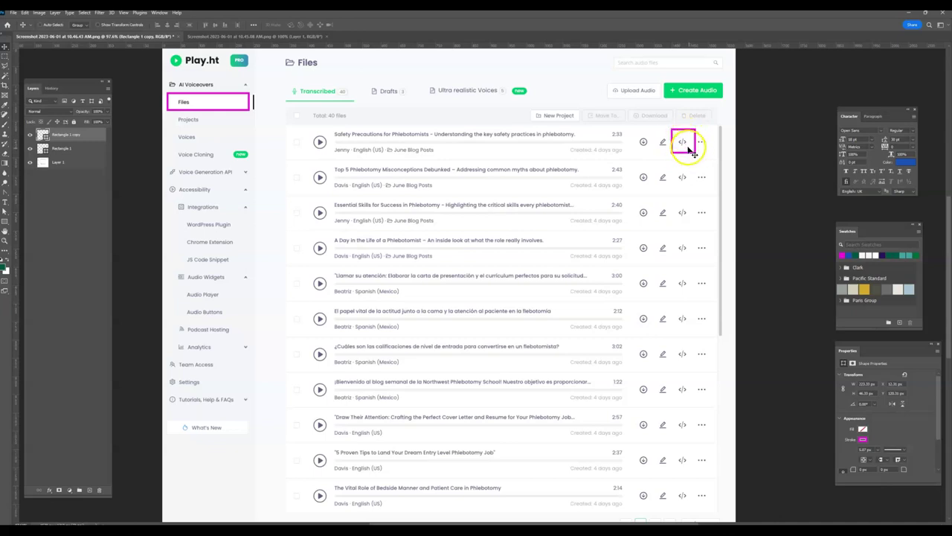
click(289, 35)
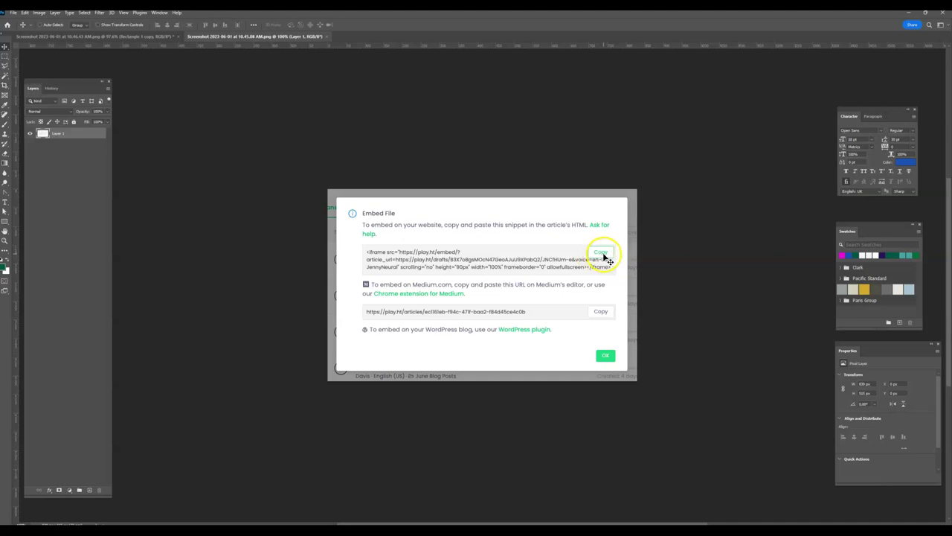
click(908, 14)
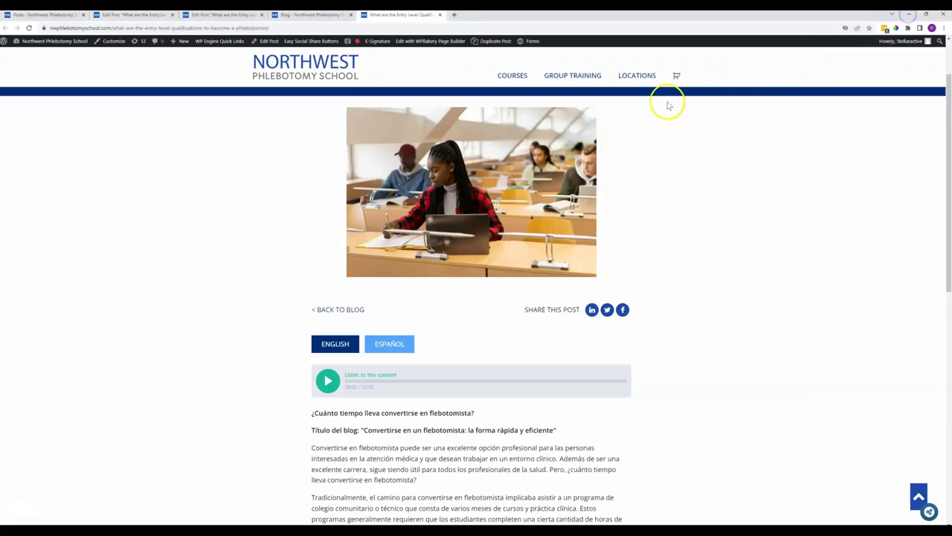
Return to the post's edit page in the browser and review the embed codes in the English and Spanish Play.ht Link fields.
click(139, 15)
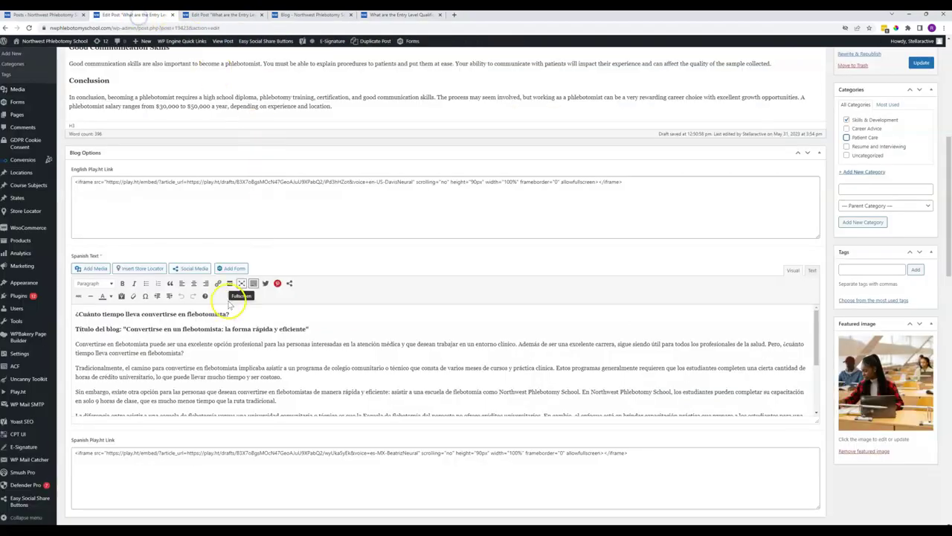
click(233, 184)
drag(233, 185, 178, 183)
scroll(265, 201, up, 3)
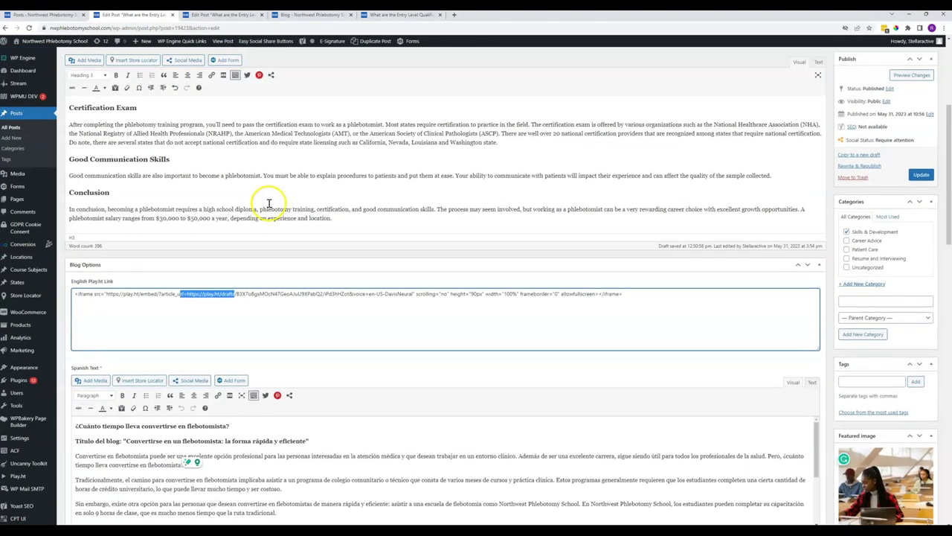
scroll(198, 216, down, 3)
scroll(238, 216, down, 2)
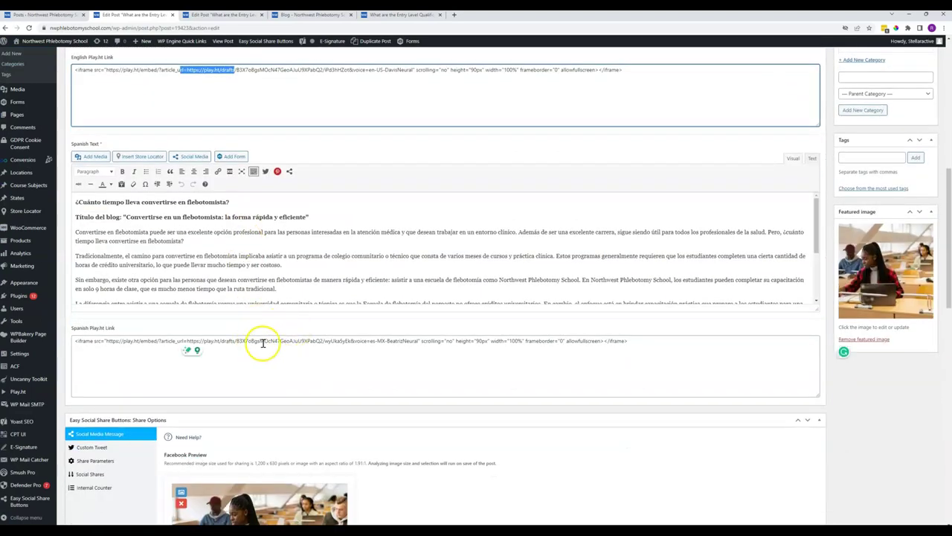
Review the post's Spanish Text content under Blog Options through to its closing paragraph.
shift+click(325, 272)
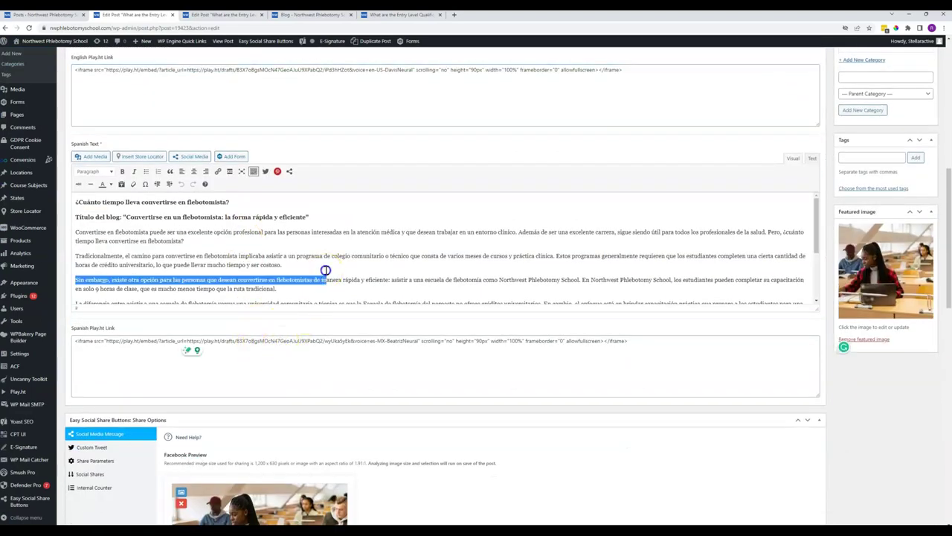
click(402, 266)
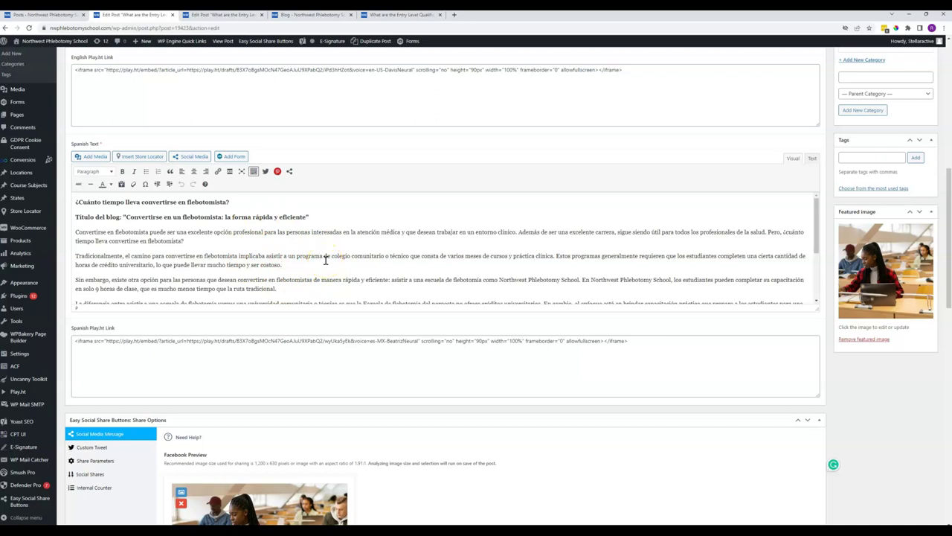
scroll(332, 256, down, 8)
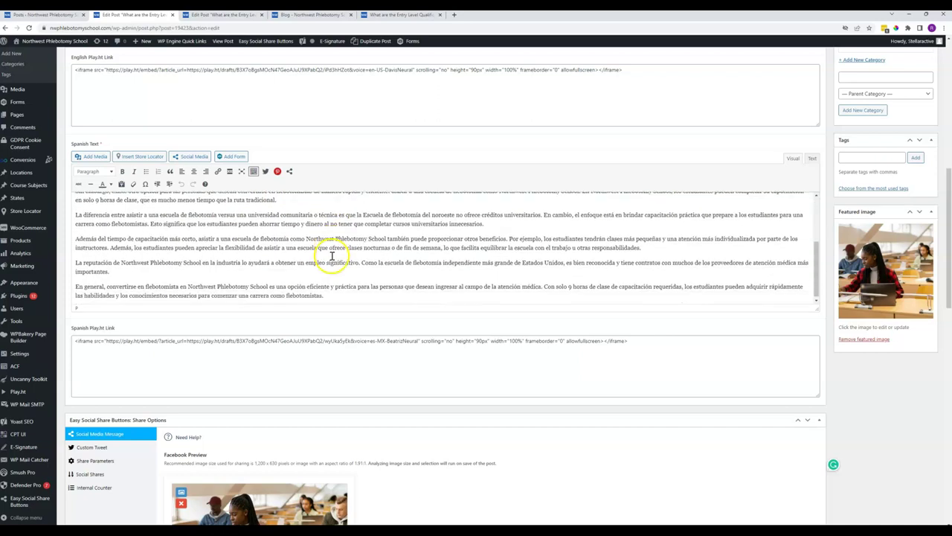